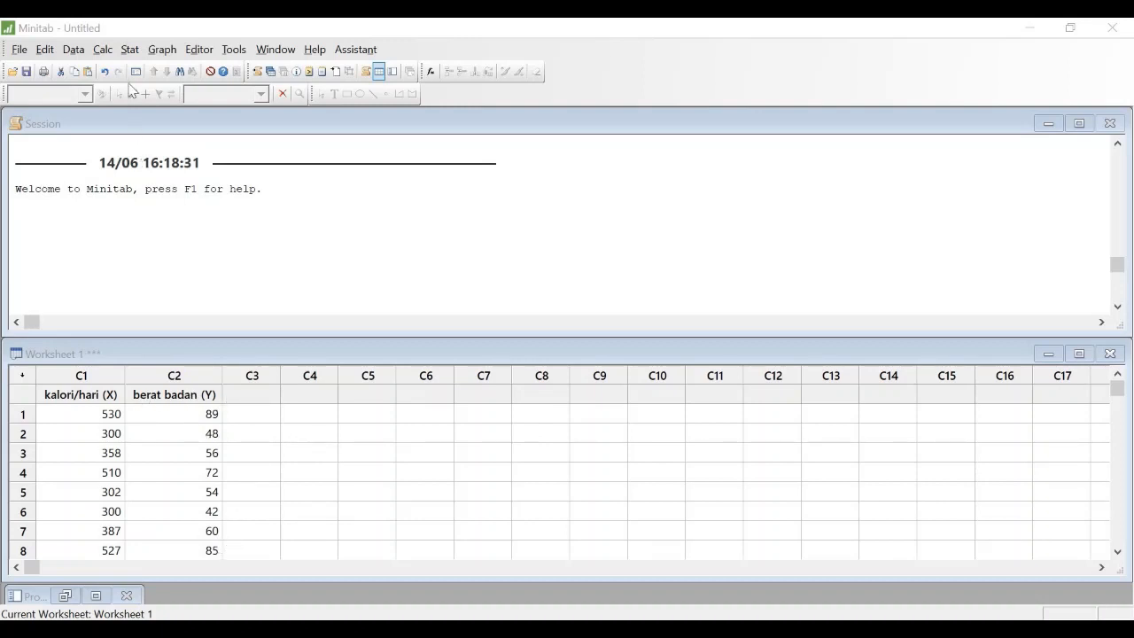
# Set up a Fit Regression Model analysis with 'berat badan (Y)' as the response and 'kalori/hari (X)' as the continuous predictor.
pyautogui.click(130, 51)
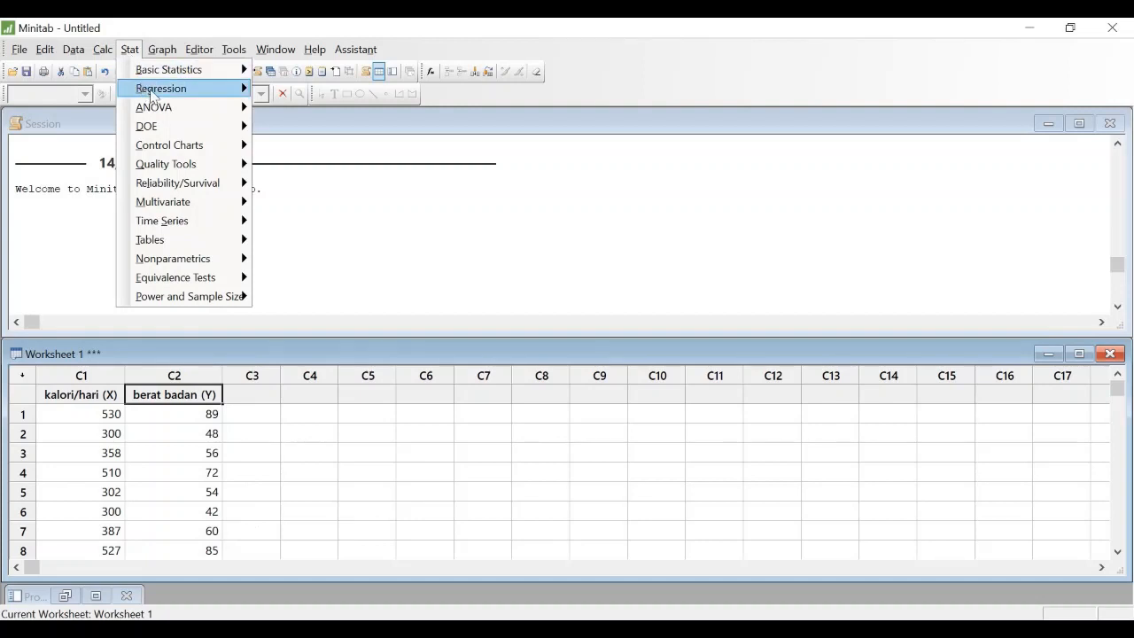
pyautogui.moveTo(188, 92)
pyautogui.moveTo(305, 108)
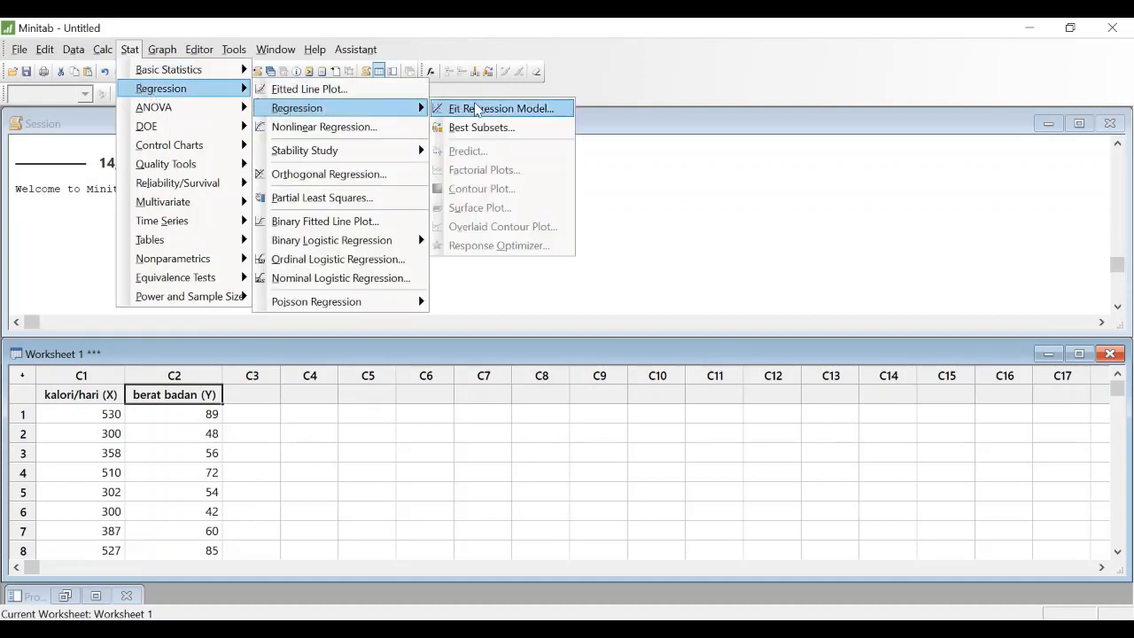
pyautogui.click(547, 108)
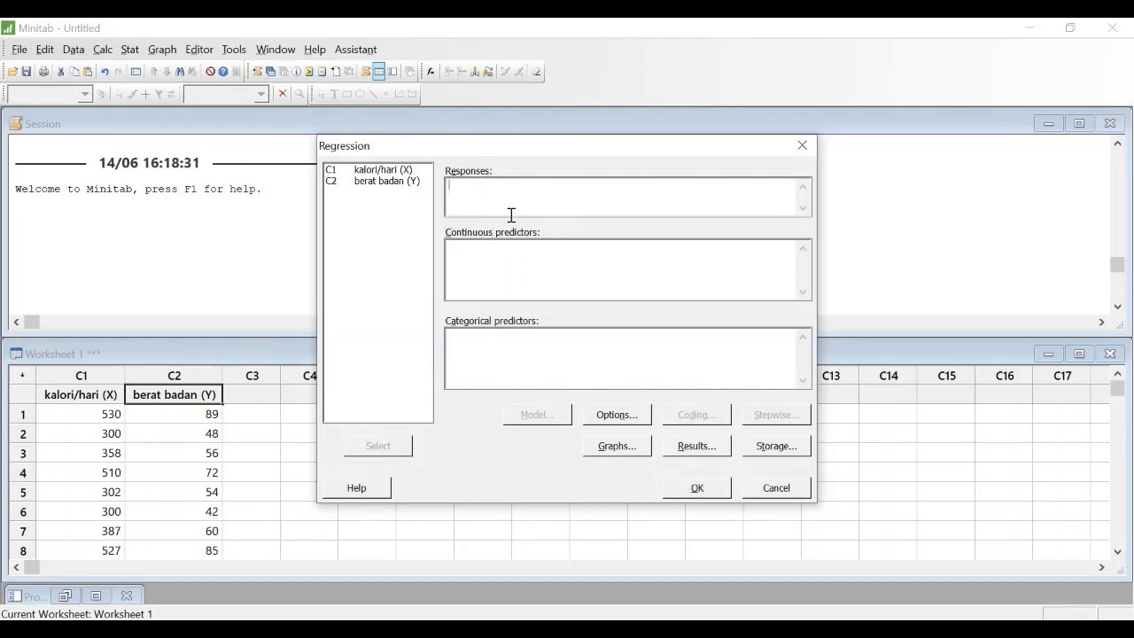
pyautogui.doubleClick(409, 184)
pyautogui.click(456, 245)
pyautogui.click(404, 171)
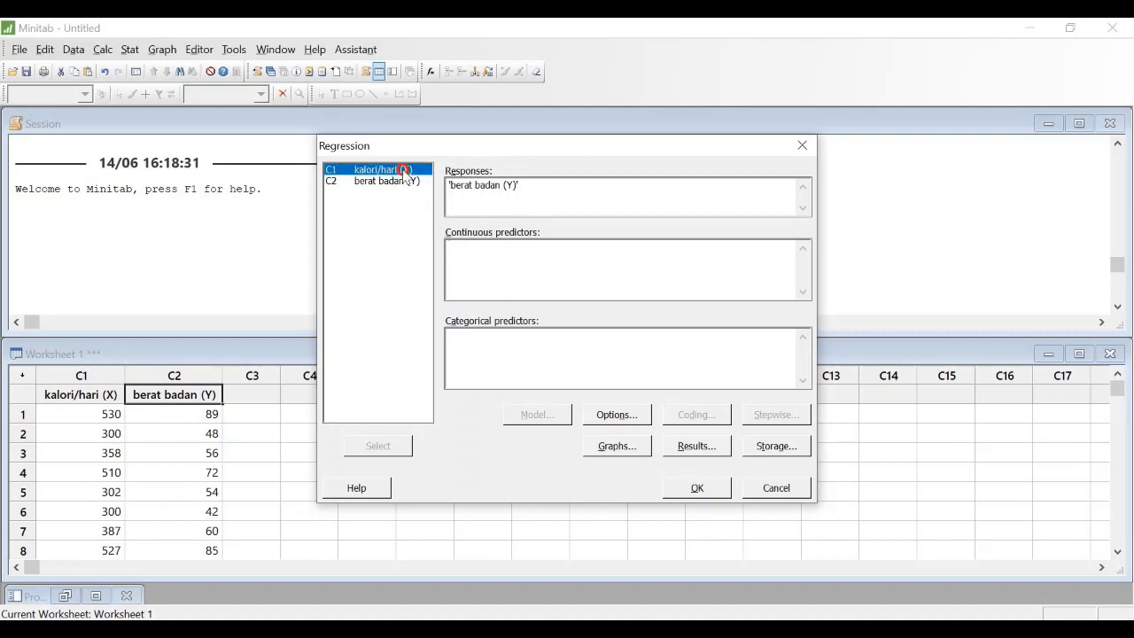
pyautogui.doubleClick(405, 171)
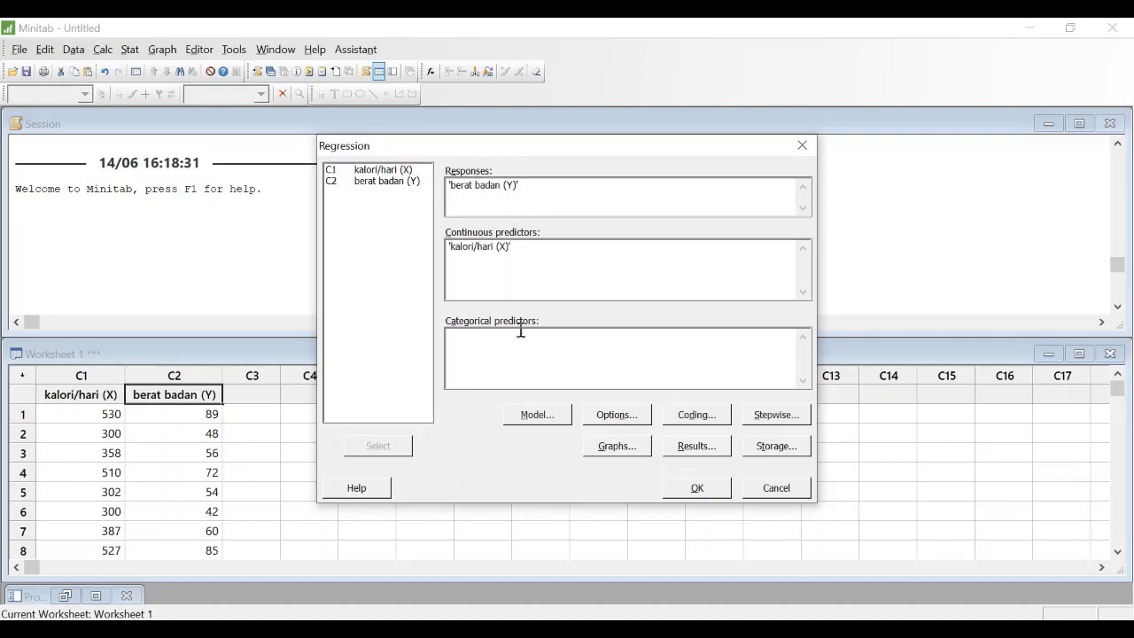
# Accept the default regression options and request individual residual plots: histogram, normal probability, residuals versus fits and residuals versus order.
pyautogui.click(620, 417)
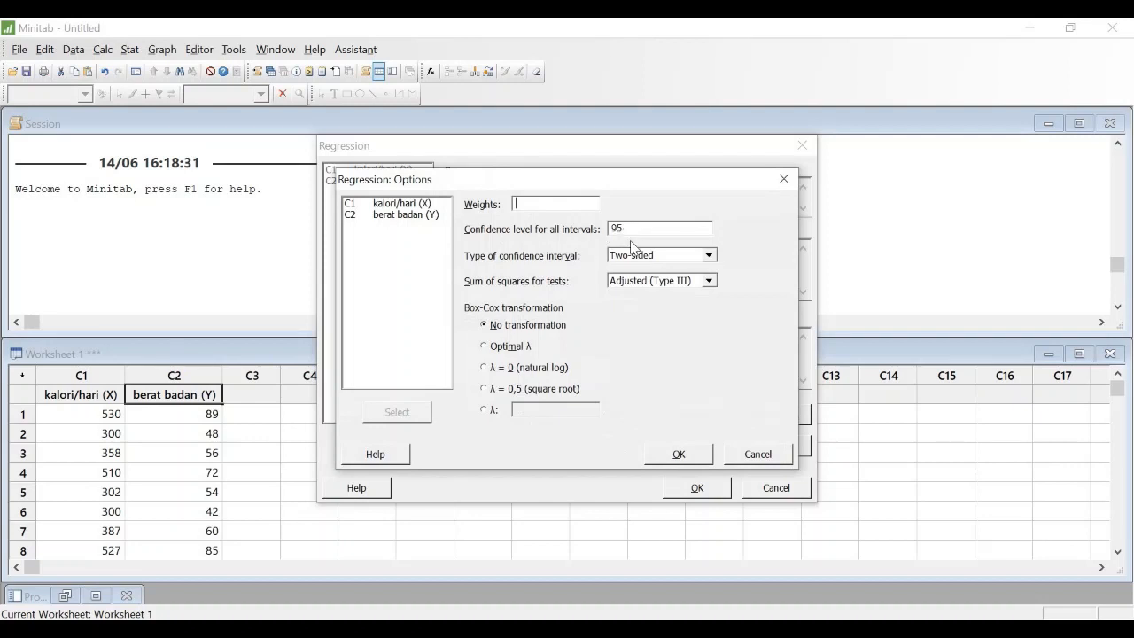
pyautogui.click(699, 454)
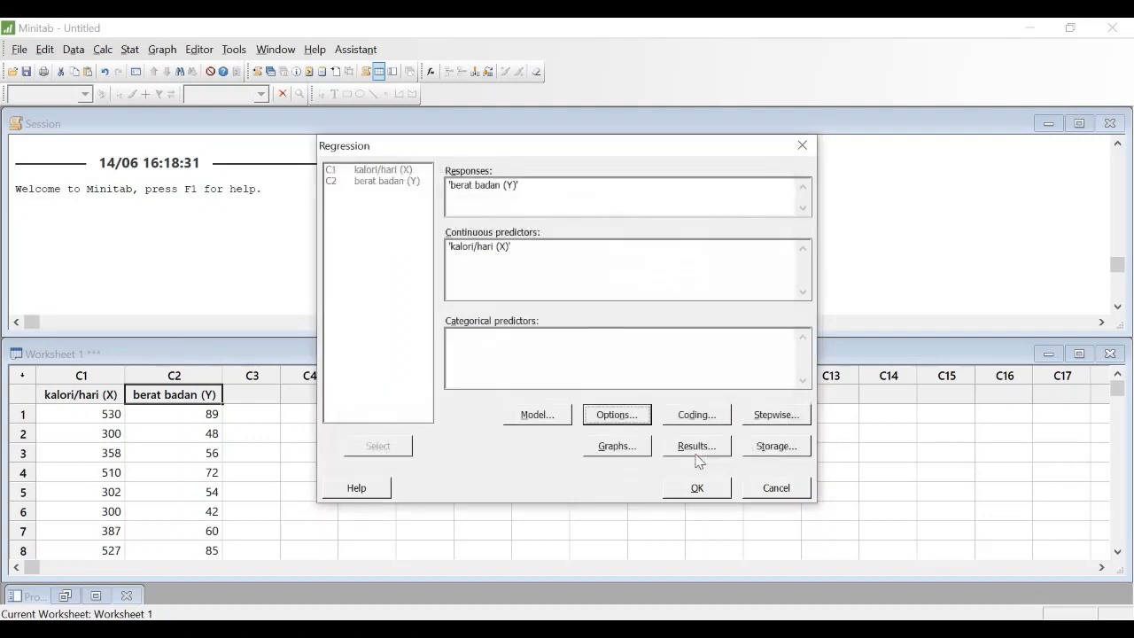
pyautogui.click(636, 450)
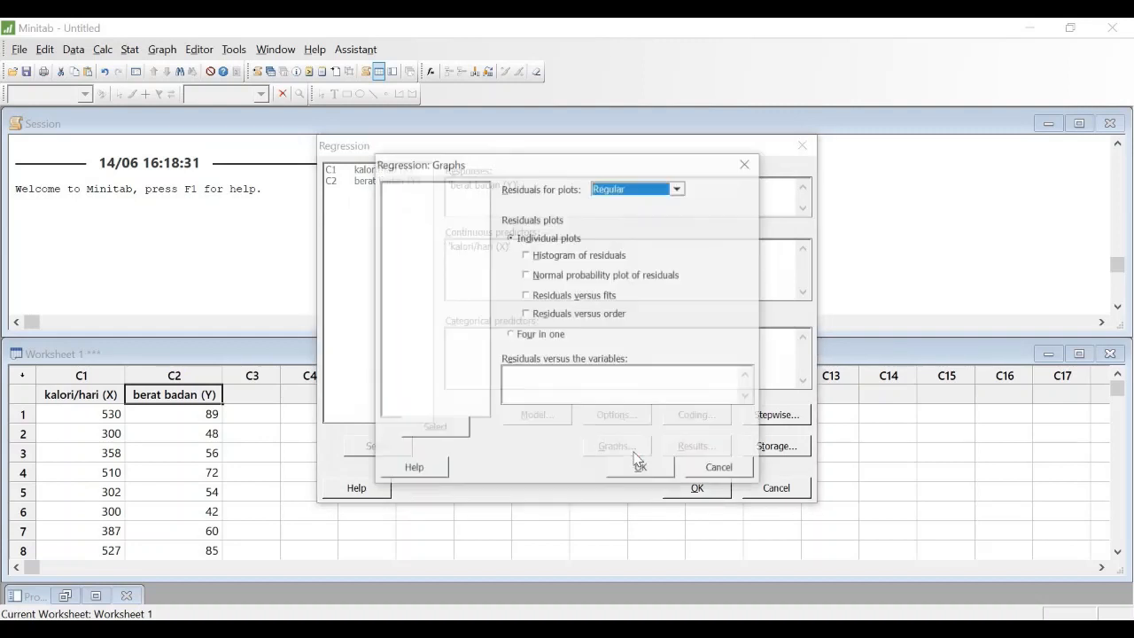
pyautogui.click(526, 257)
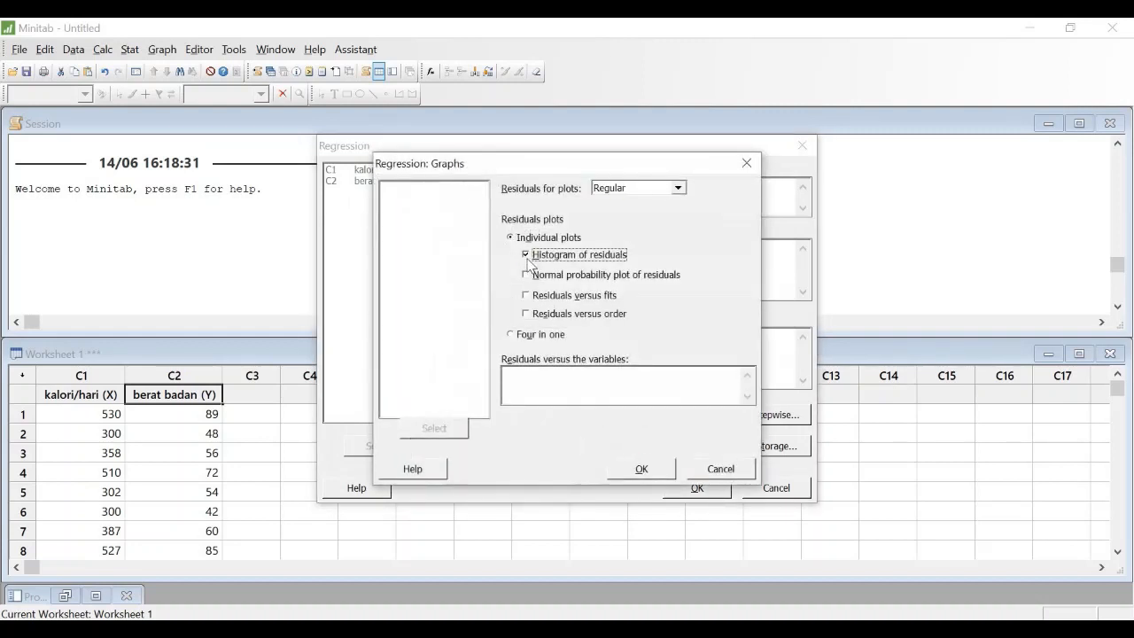
pyautogui.click(527, 276)
pyautogui.click(526, 295)
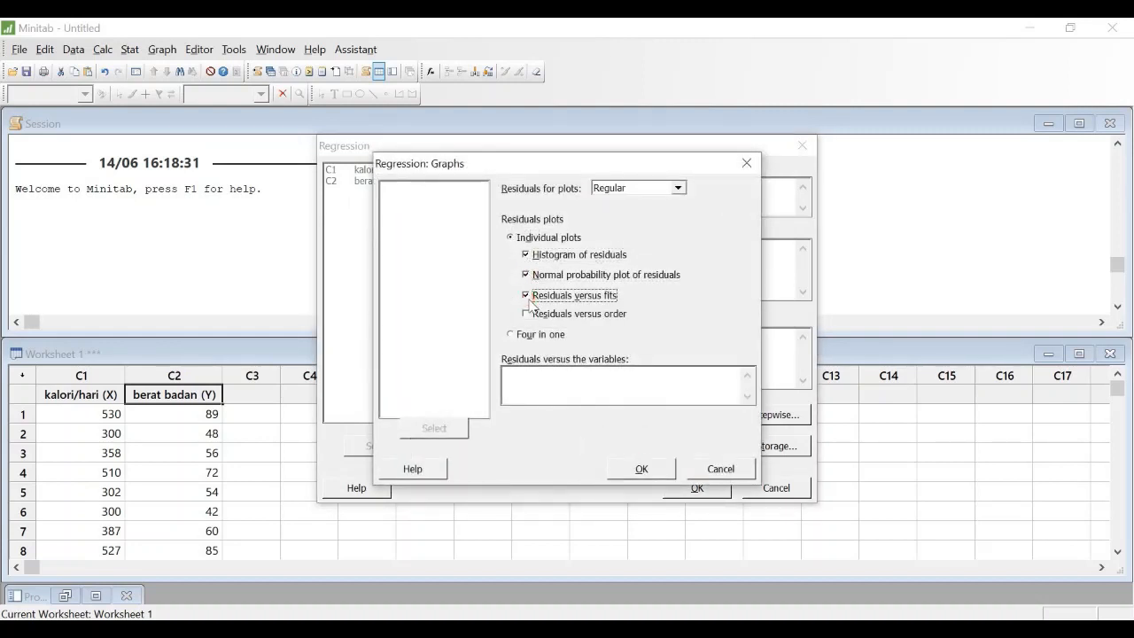
pyautogui.click(527, 313)
pyautogui.click(642, 468)
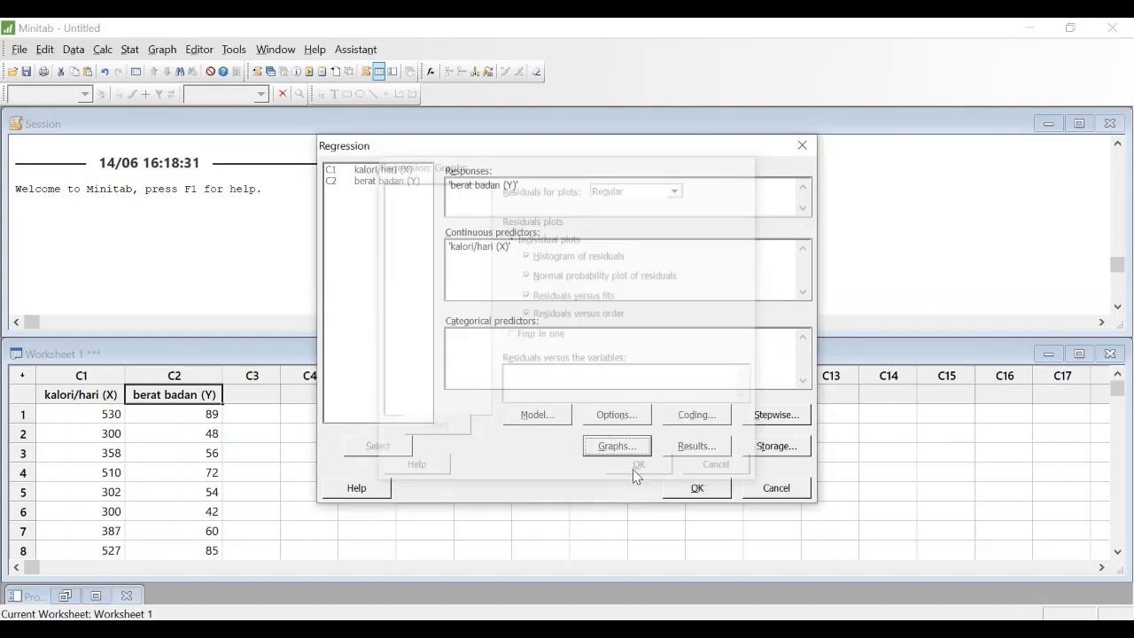
# Keep the default results display, set the fits and residuals for storage, and run the regression.
pyautogui.click(697, 445)
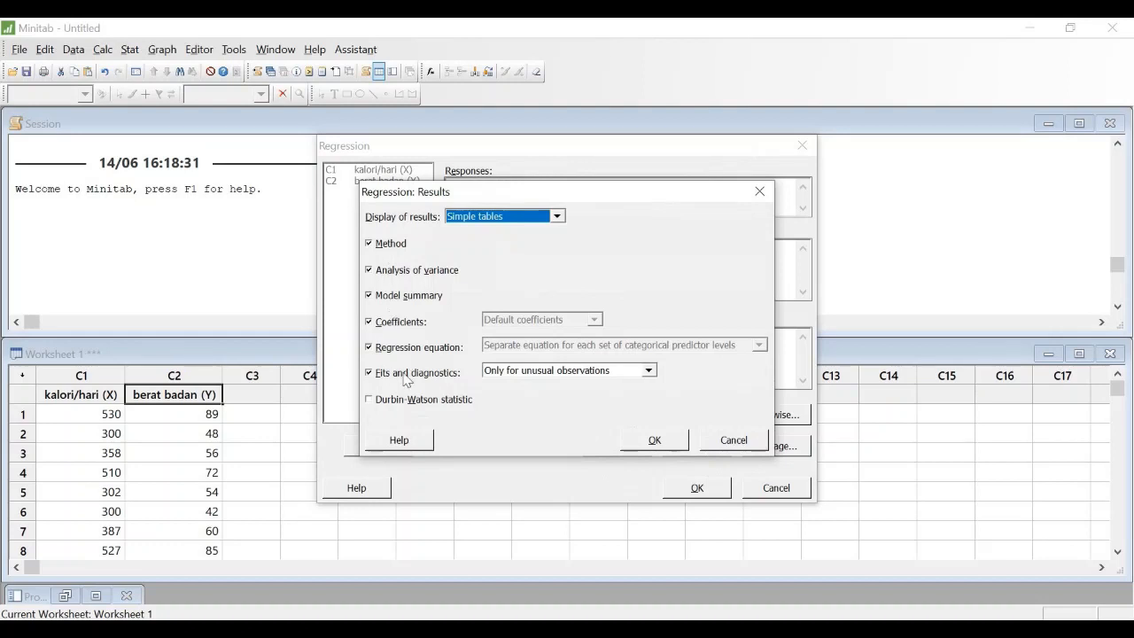
pyautogui.click(669, 441)
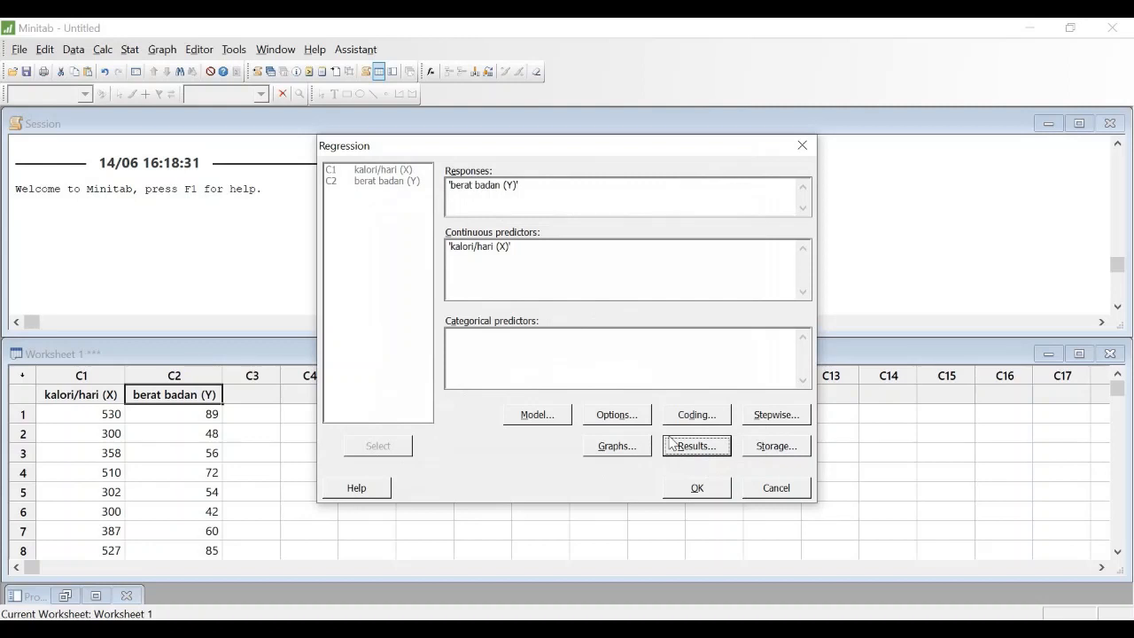
pyautogui.click(789, 446)
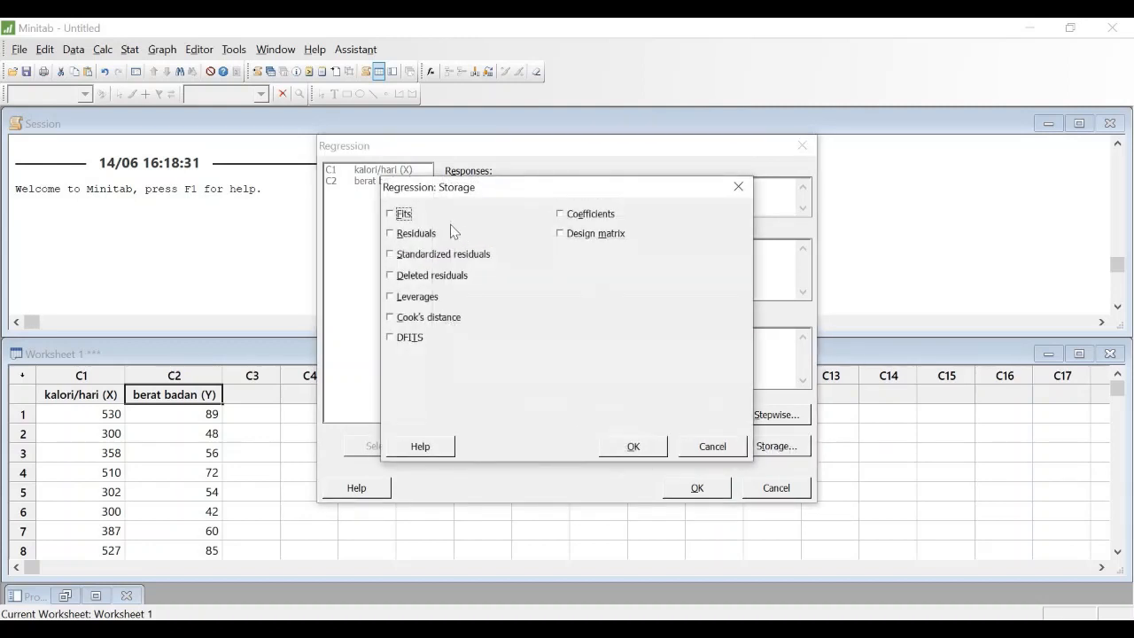
pyautogui.click(395, 218)
pyautogui.click(396, 236)
pyautogui.click(630, 447)
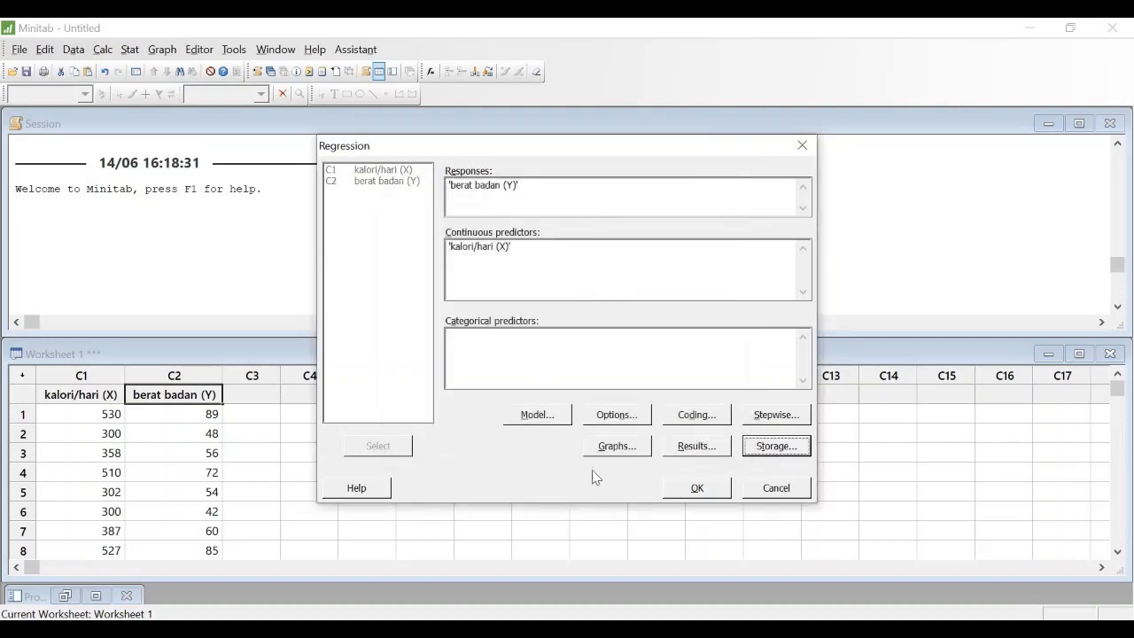
pyautogui.click(718, 494)
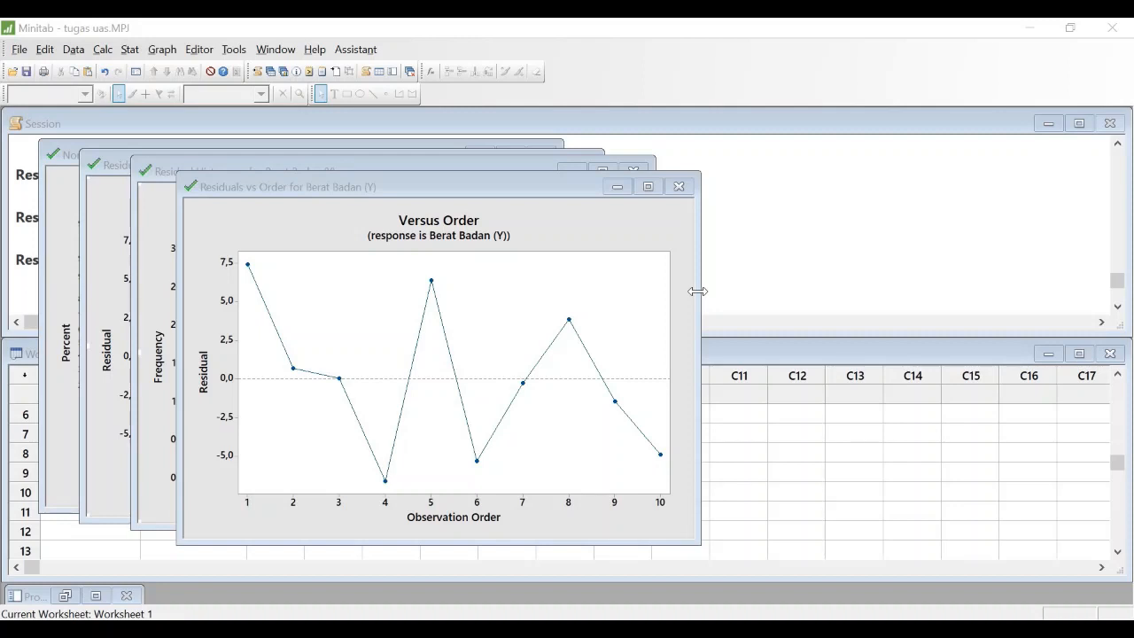
# Minimize the four residual plot windows: versus order, histogram, versus fits and normal probability.
pyautogui.click(618, 186)
pyautogui.click(573, 173)
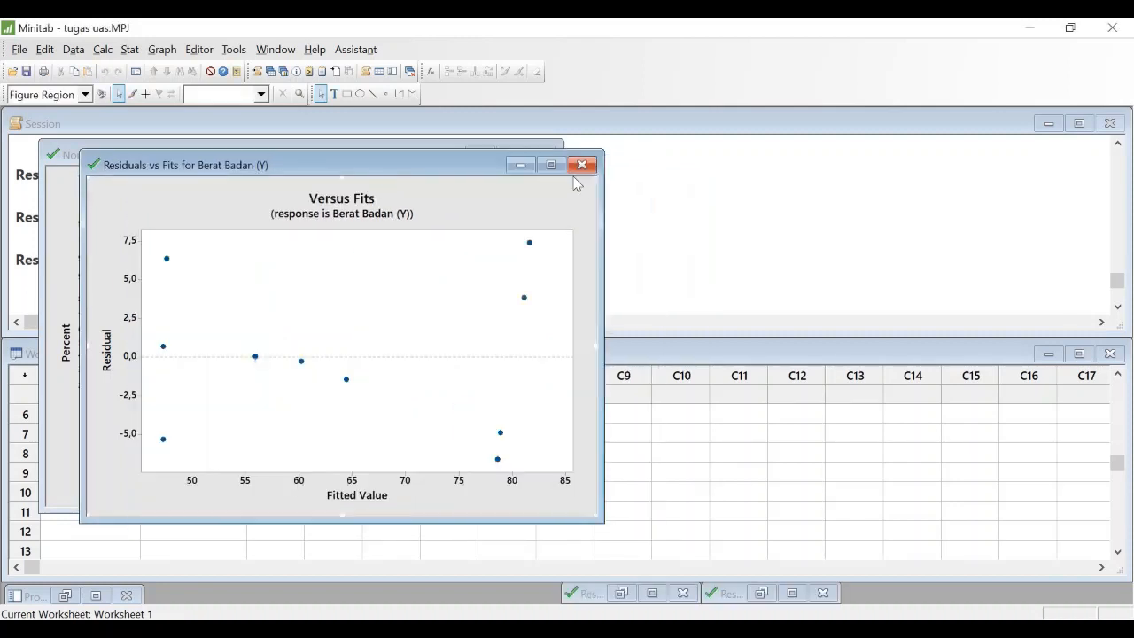
pyautogui.click(520, 164)
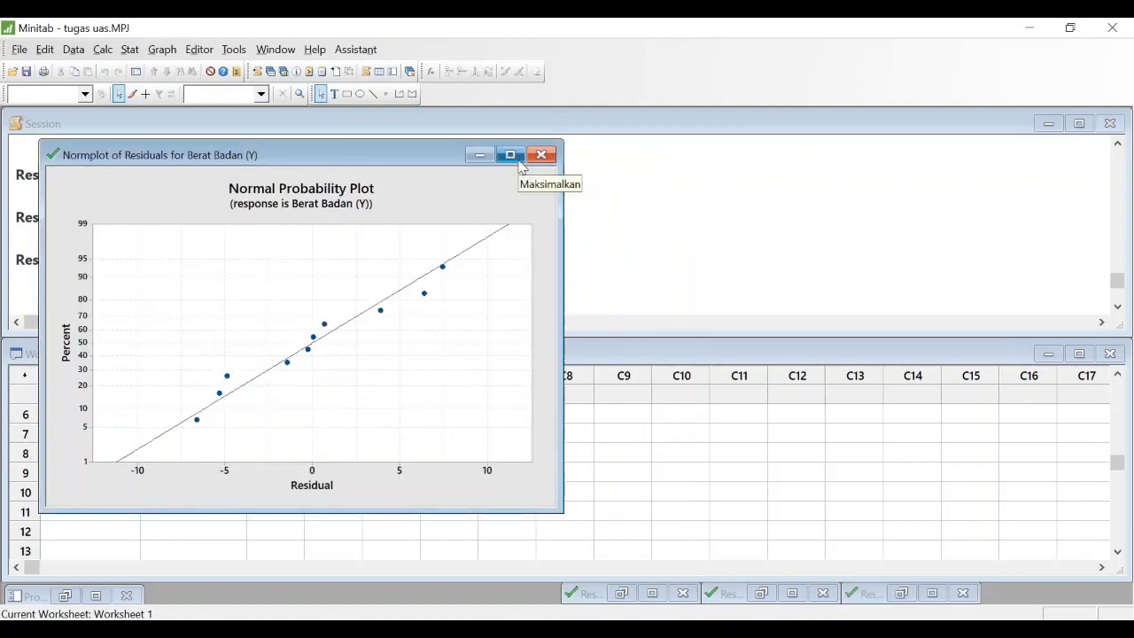
pyautogui.click(480, 160)
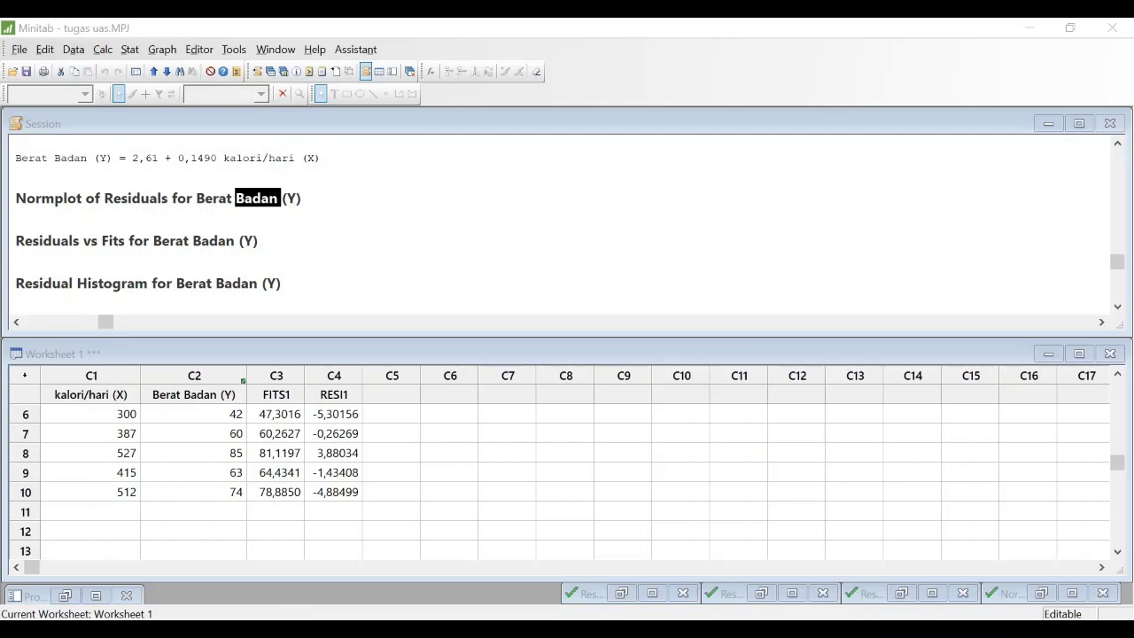
# Restore the normal probability plot of the residuals, examine how the points follow the line, and minimize it again.
pyautogui.click(1008, 593)
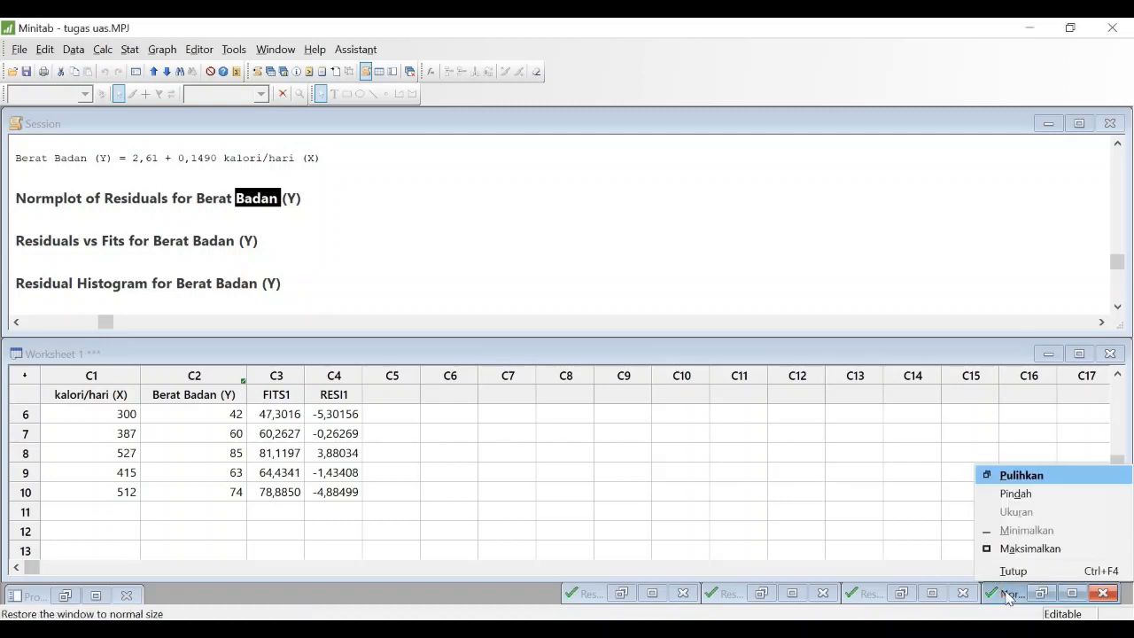
pyautogui.click(1010, 475)
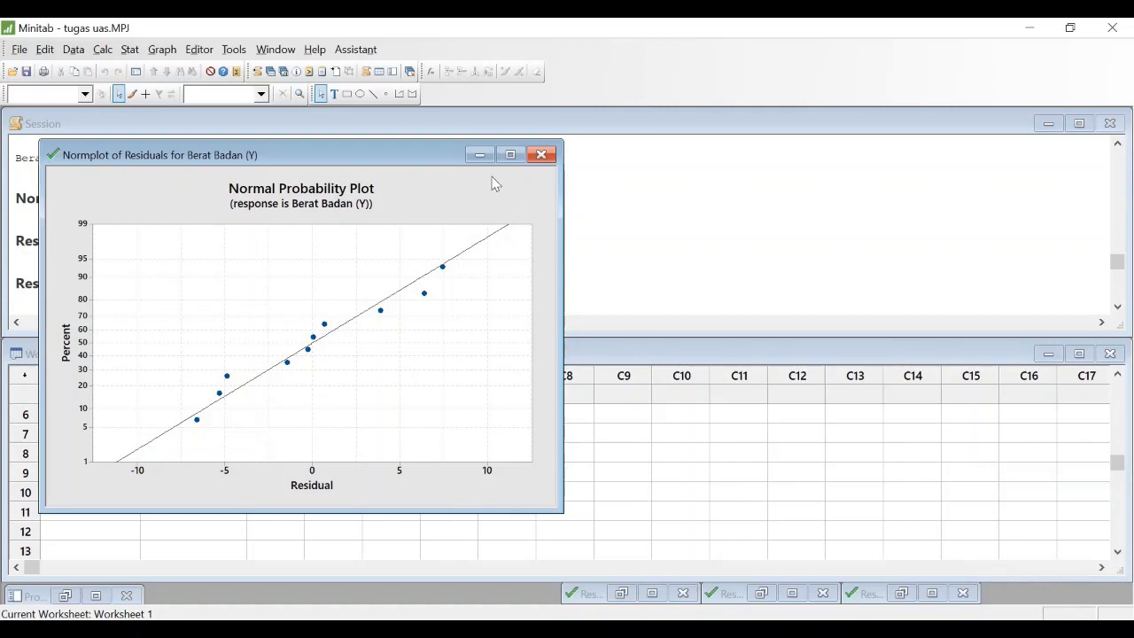
pyautogui.click(479, 154)
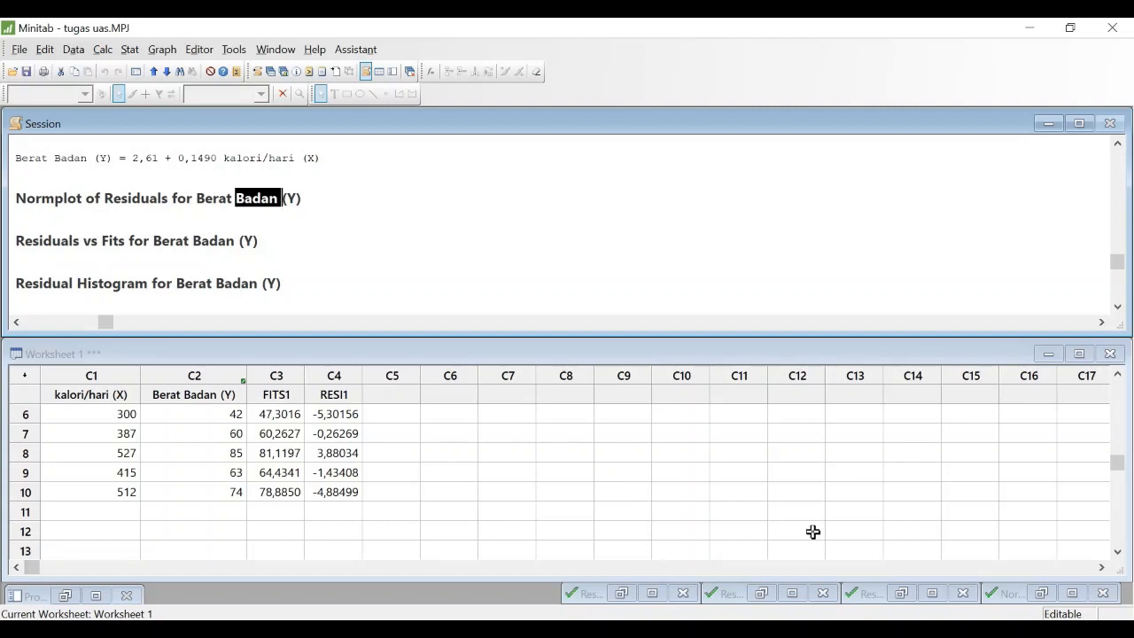
# Restore the residuals versus fits plot, examine the spread of the points, and minimize it again.
pyautogui.click(853, 593)
pyautogui.click(889, 476)
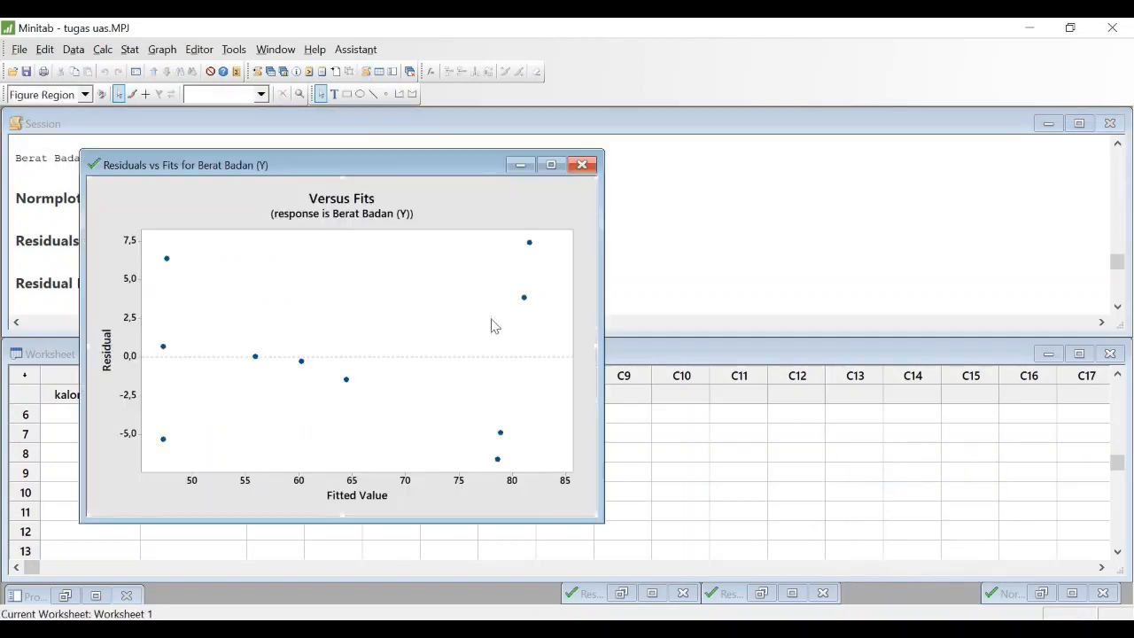
pyautogui.click(319, 625)
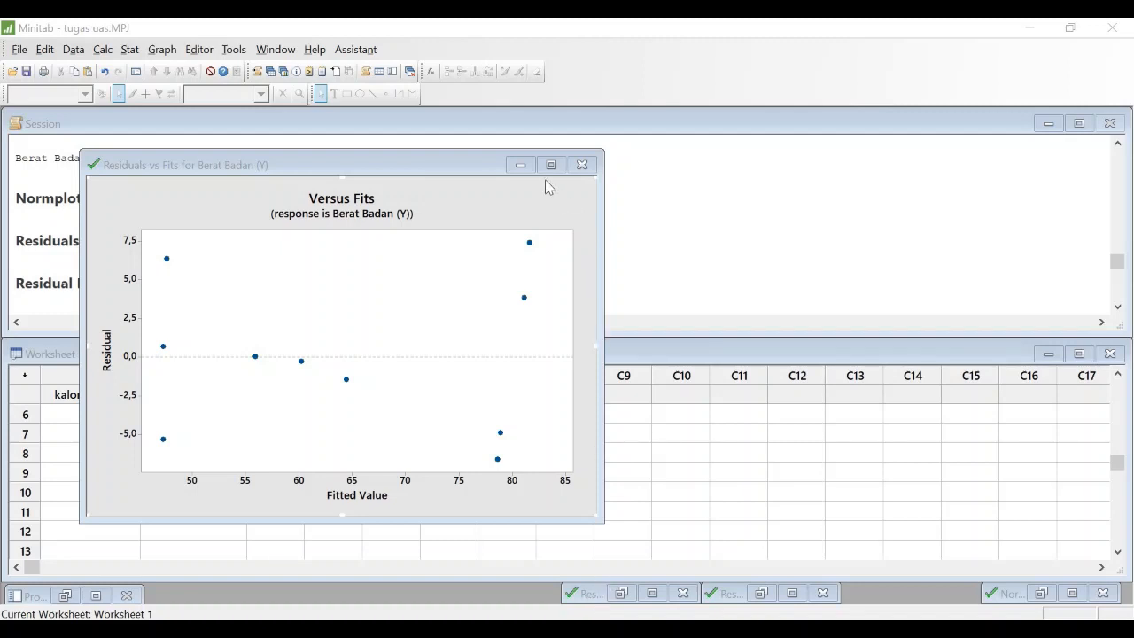
pyautogui.click(520, 165)
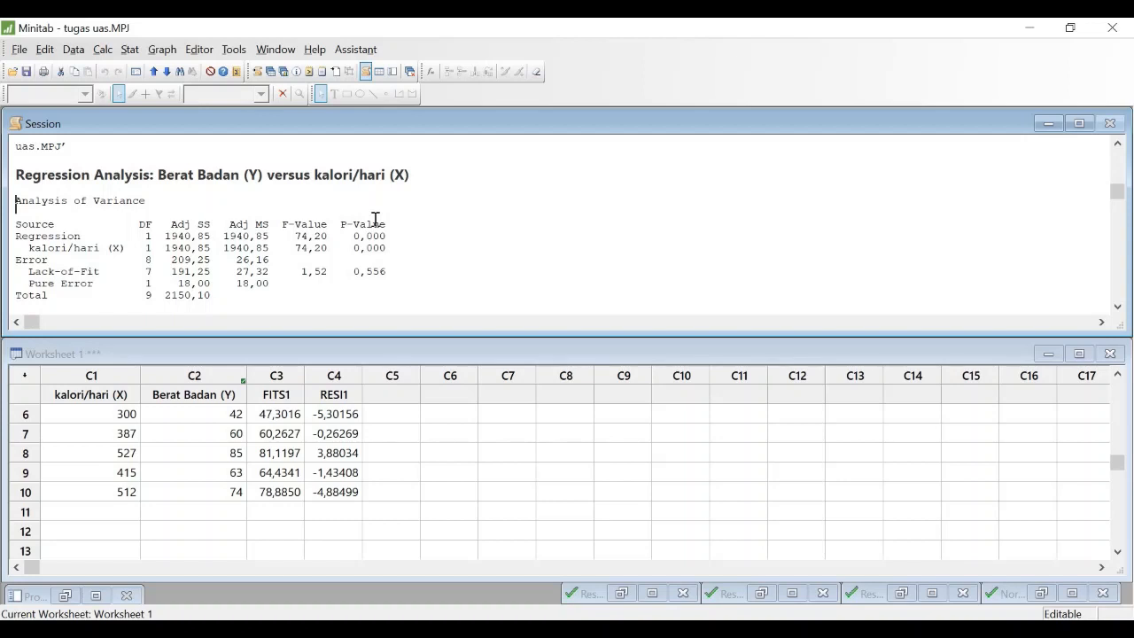
# Minimize the worksheet and maximize the Session window to examine the analysis of variance, model summary, coefficients and regression equation.
pyautogui.click(481, 629)
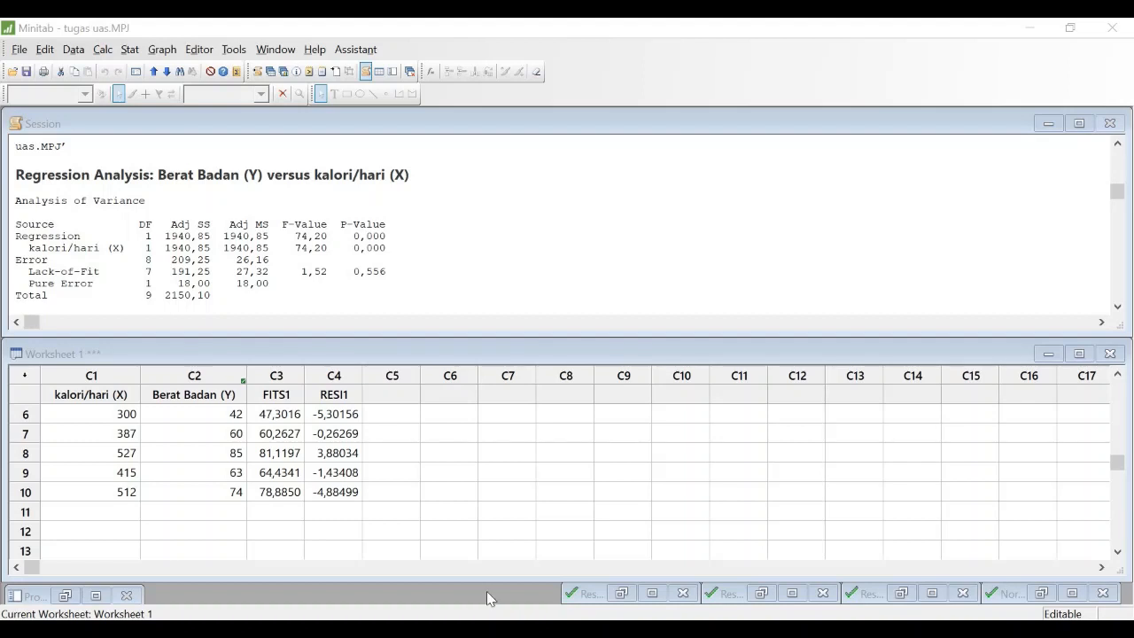
pyautogui.click(1048, 354)
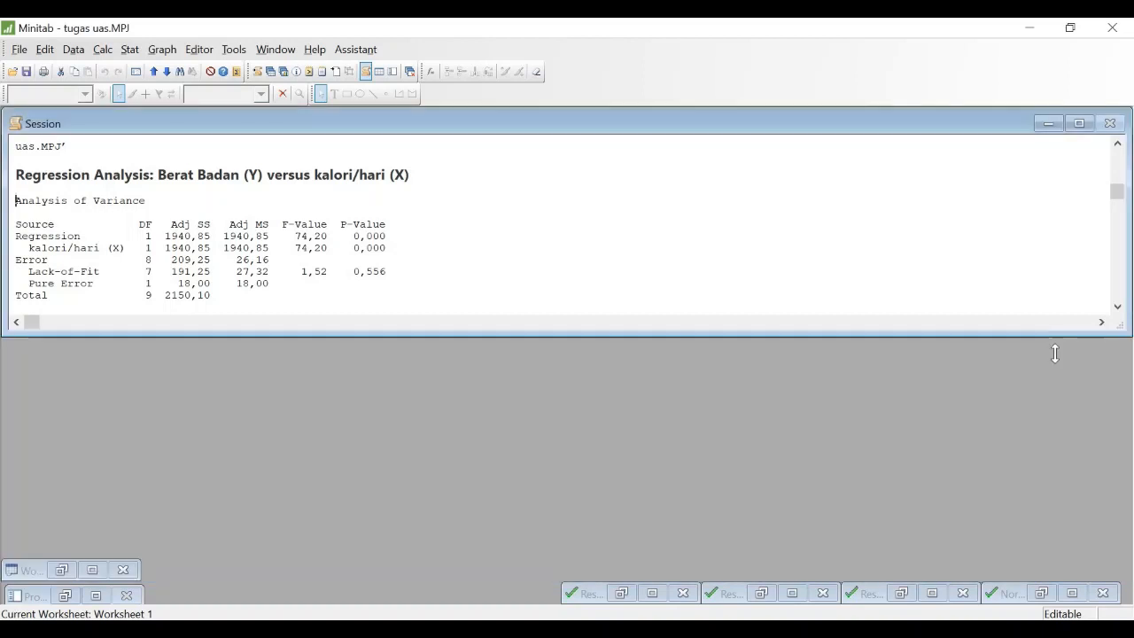
pyautogui.click(1080, 123)
pyautogui.scroll(-1, 475, 451)
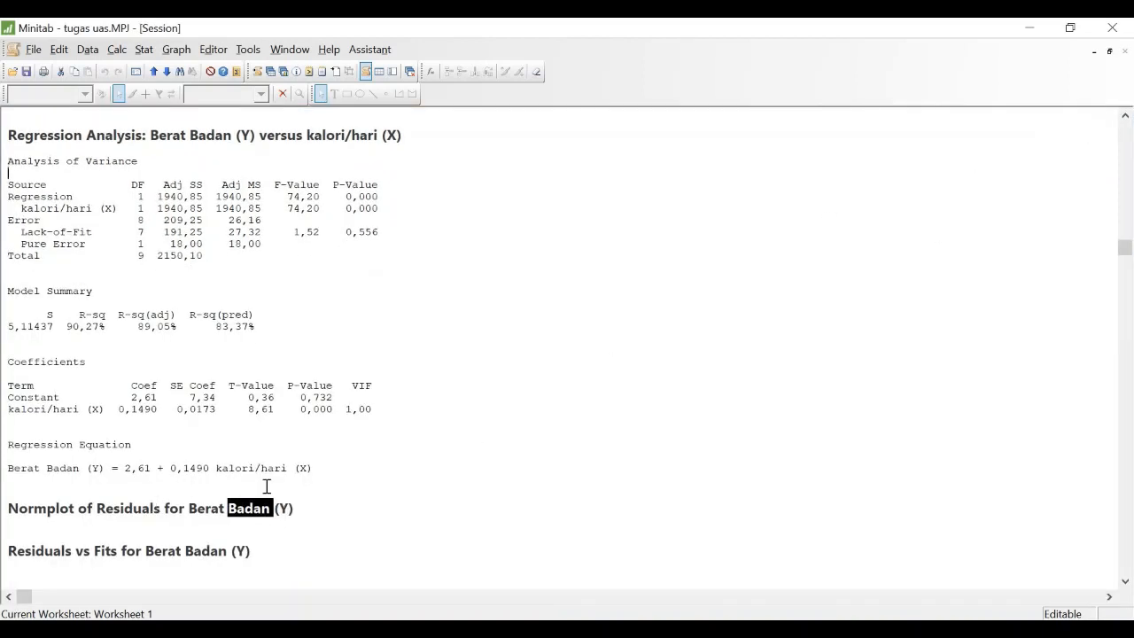
pyautogui.click(230, 484)
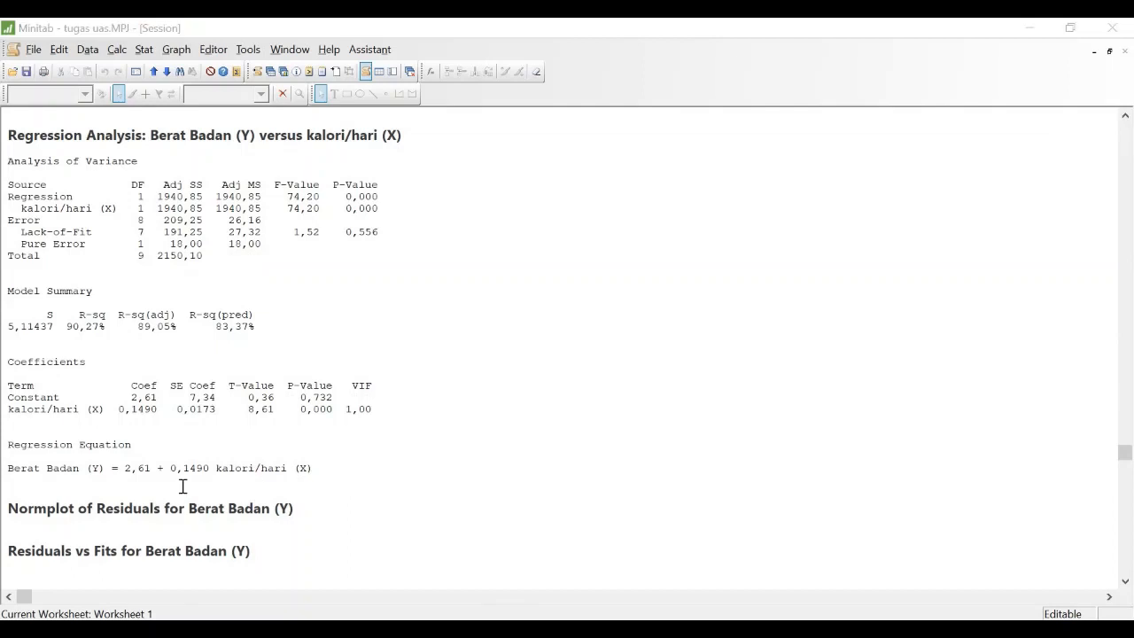